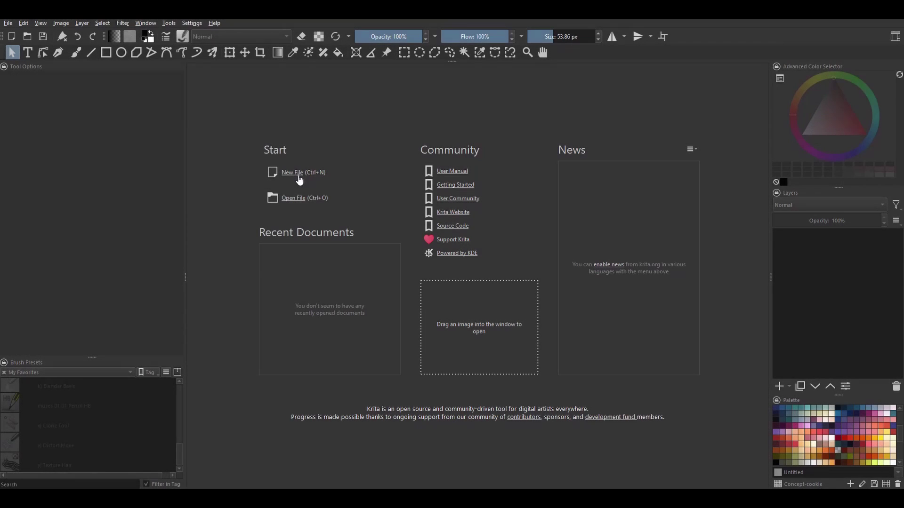
# Start a new document with width and height units set to inches
pyautogui.click(298, 174)
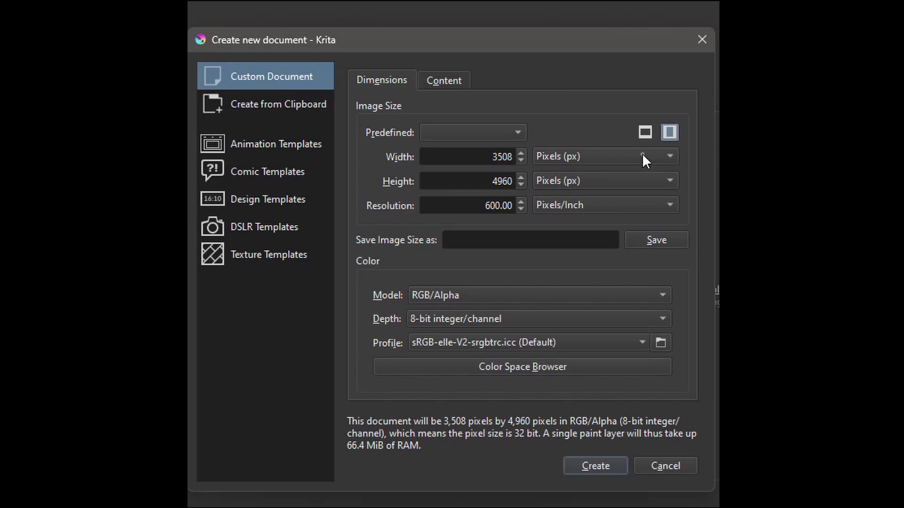
pyautogui.click(642, 153)
pyautogui.click(556, 77)
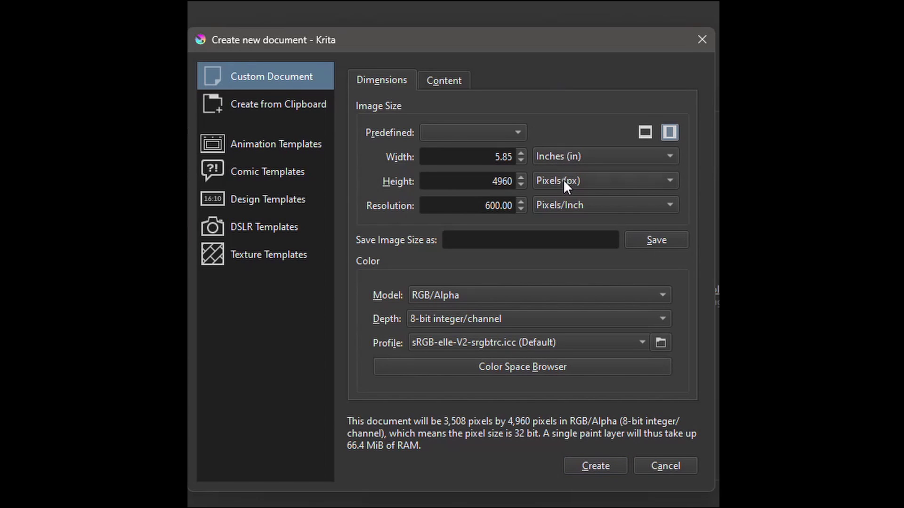
pyautogui.click(565, 181)
pyautogui.click(553, 105)
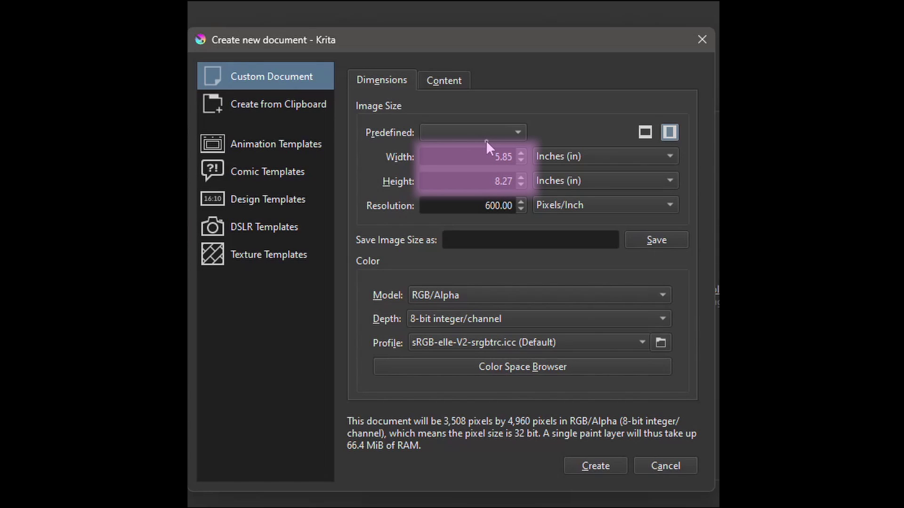
# Enter 3.75 × 2.25 in at 300 pixels per inch, keeping the RGB/Alpha colour model
pyautogui.doubleClick(485, 155)
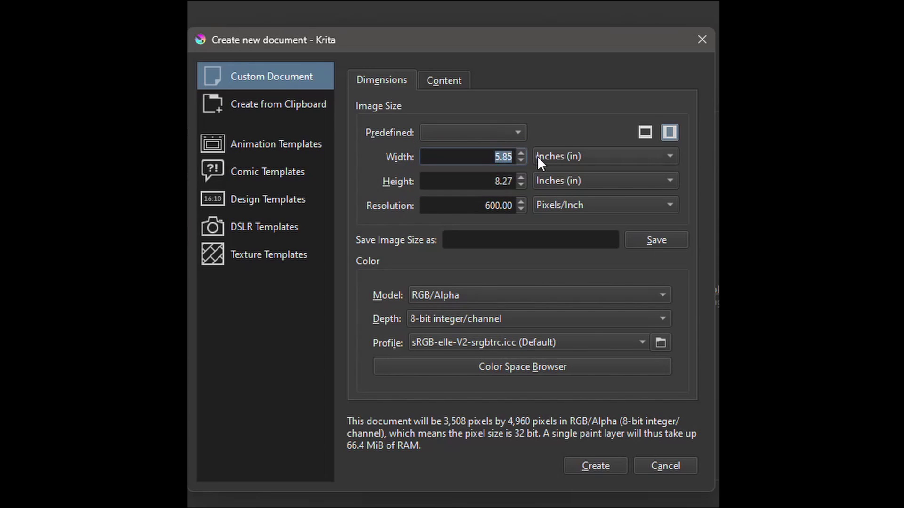
pyautogui.write('3.75')
pyautogui.doubleClick(486, 181)
pyautogui.write('2.25')
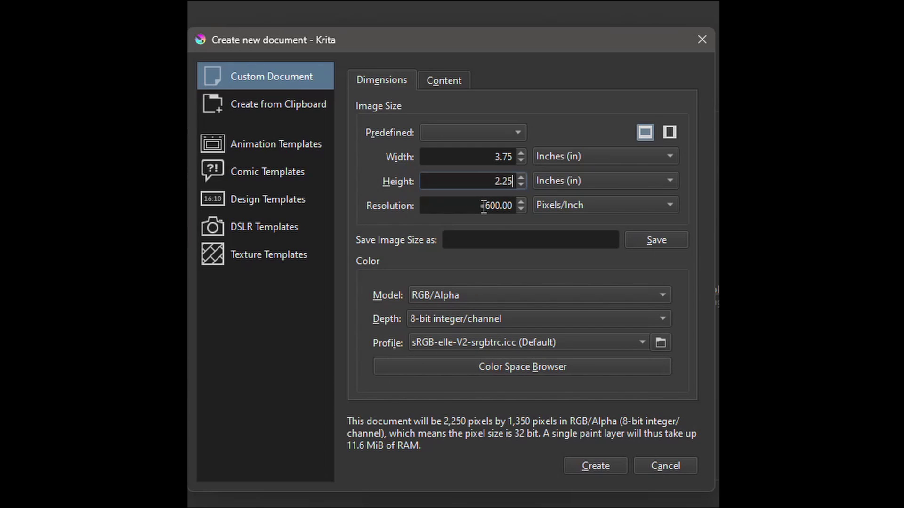
pyautogui.moveTo(483, 207); pyautogui.dragTo(521, 206)
pyautogui.write('300')
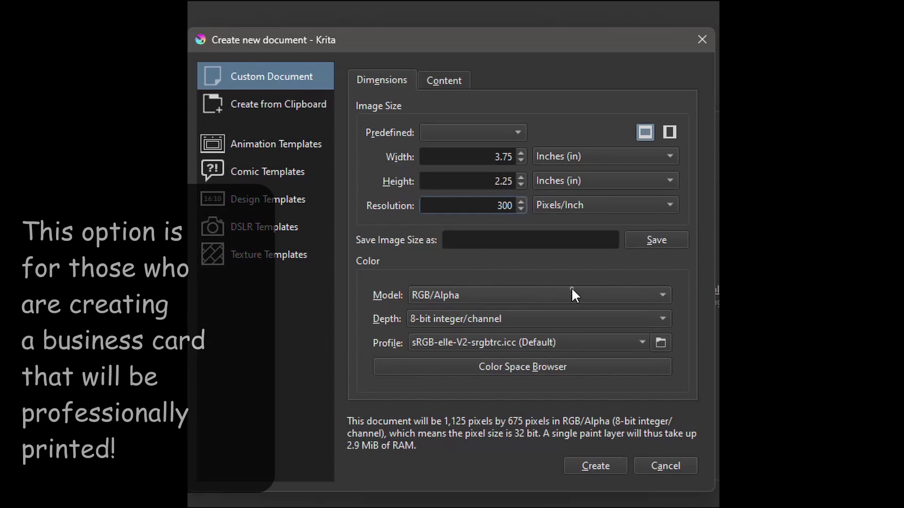
pyautogui.click(657, 290)
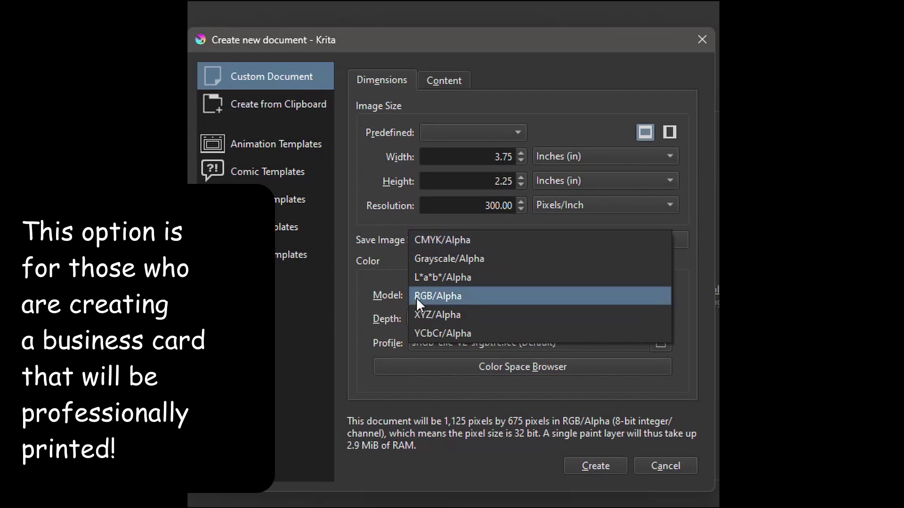
pyautogui.click(492, 295)
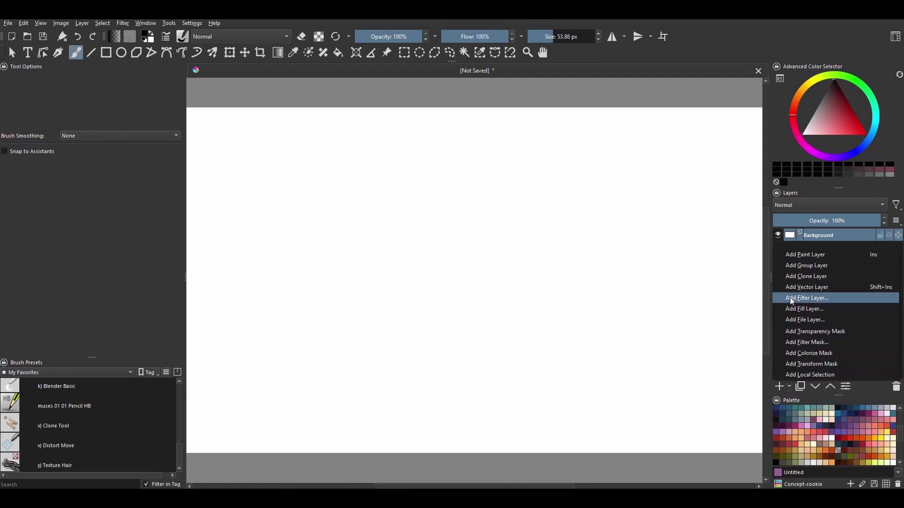
# Create the canvas and add a vector layer renamed BLEED above Background
pyautogui.click(800, 287)
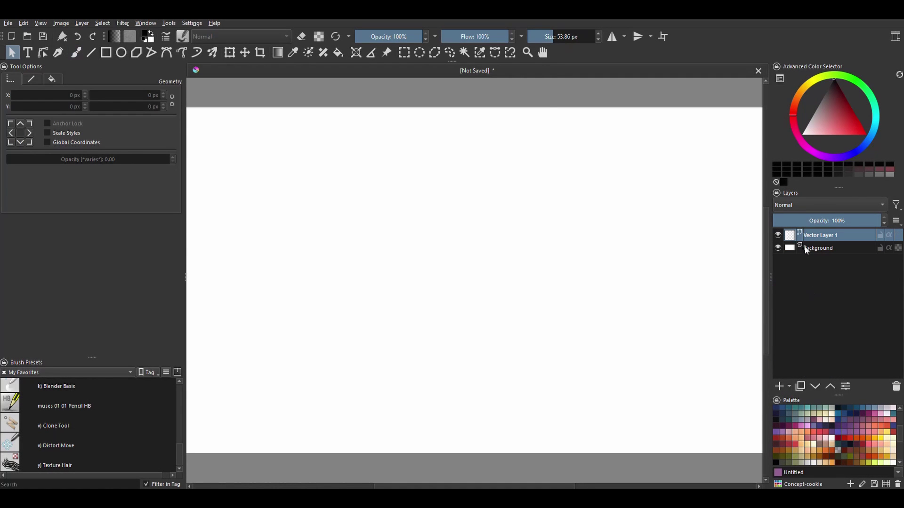
pyautogui.doubleClick(810, 239)
pyautogui.write('BLEED')
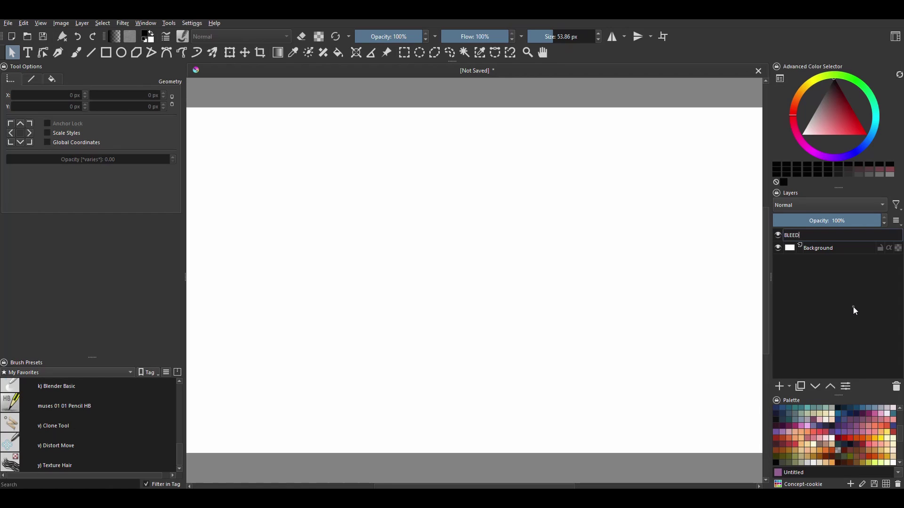
pyautogui.press('Return')
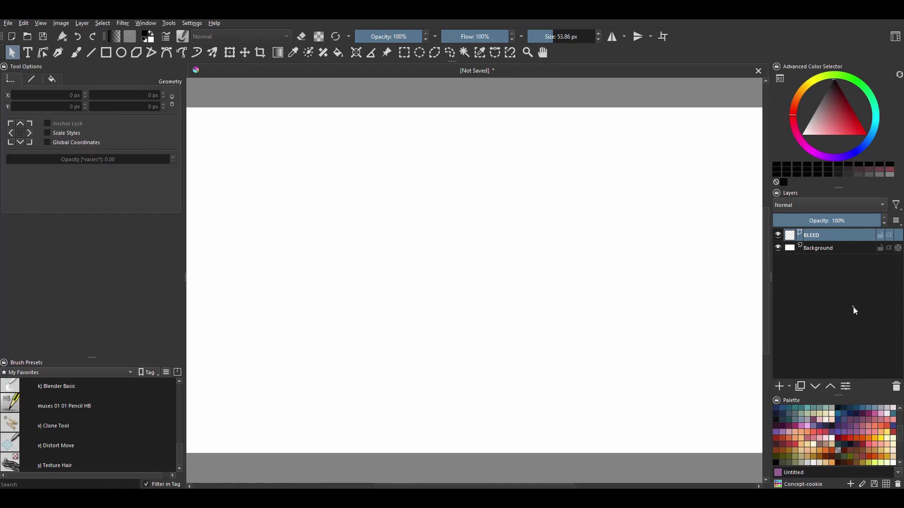
pyautogui.press('b')
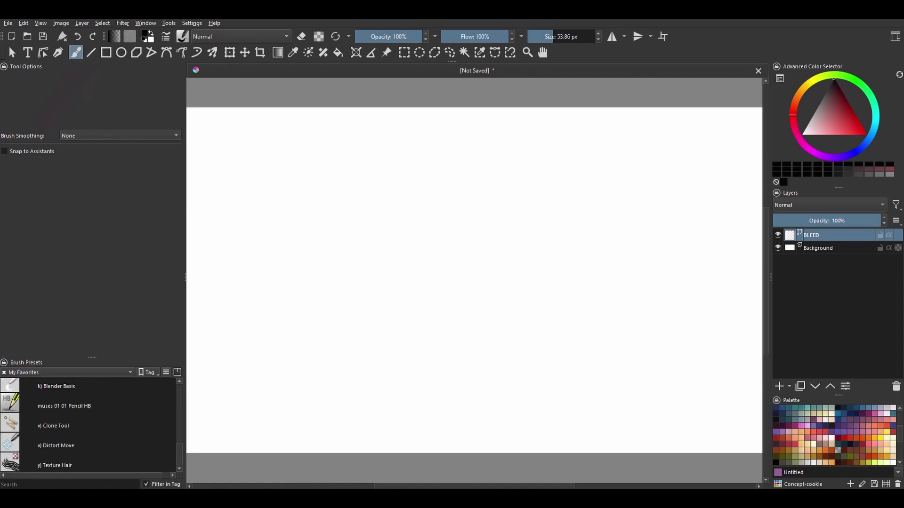
# Set the Rectangle tool to Not Filled with a Brush outline of 5 px
pyautogui.click(106, 54)
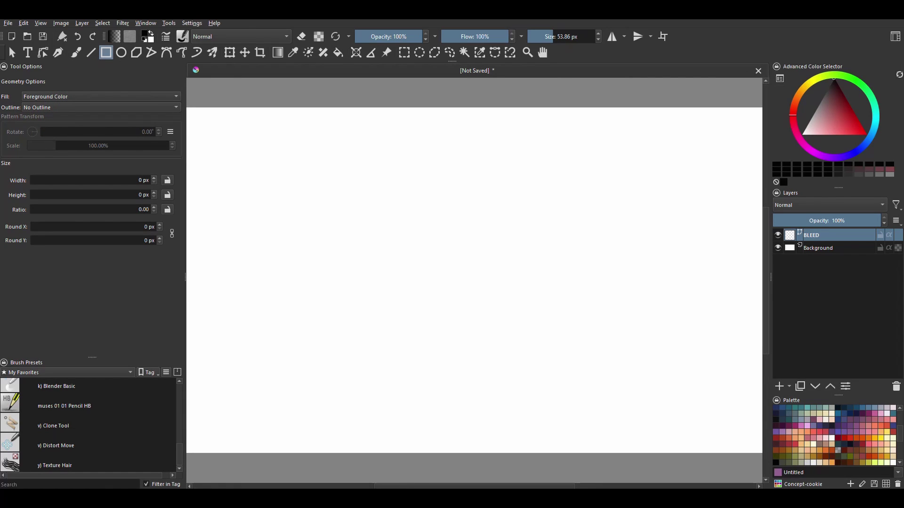
pyautogui.click(176, 94)
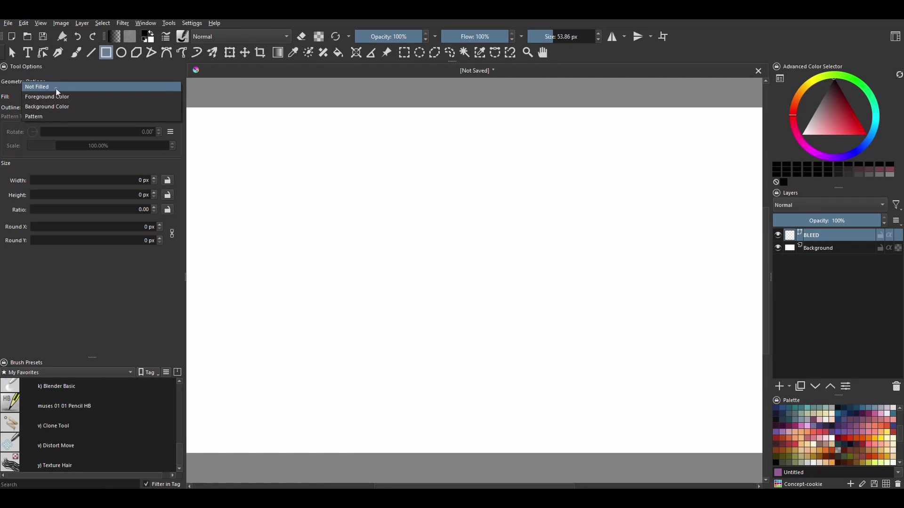
pyautogui.click(77, 86)
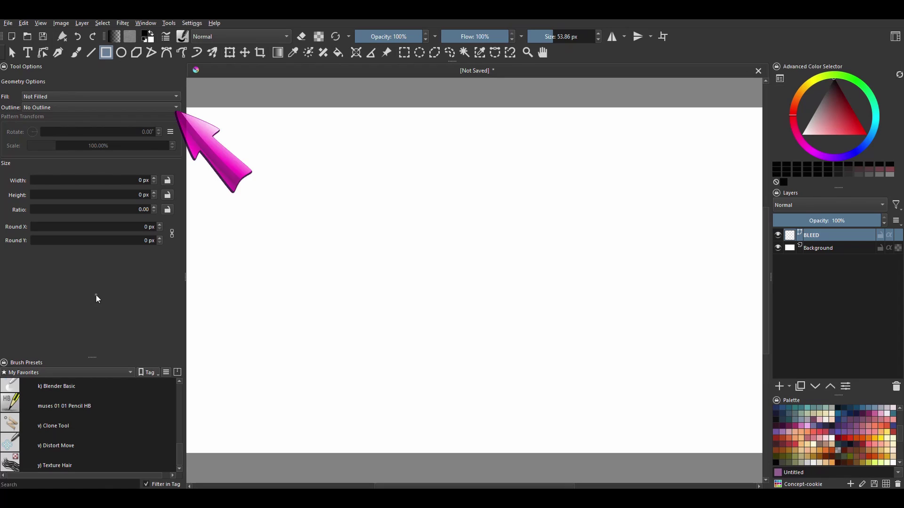
pyautogui.click(175, 107)
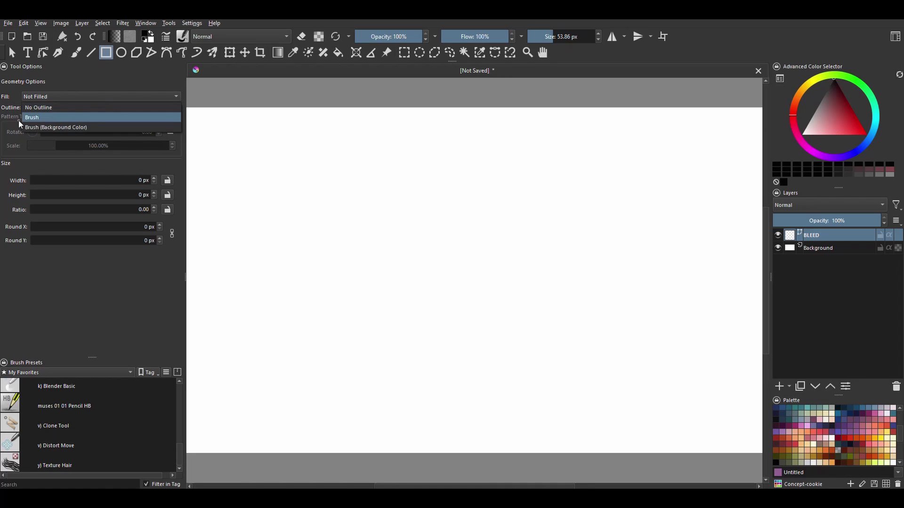
pyautogui.click(58, 123)
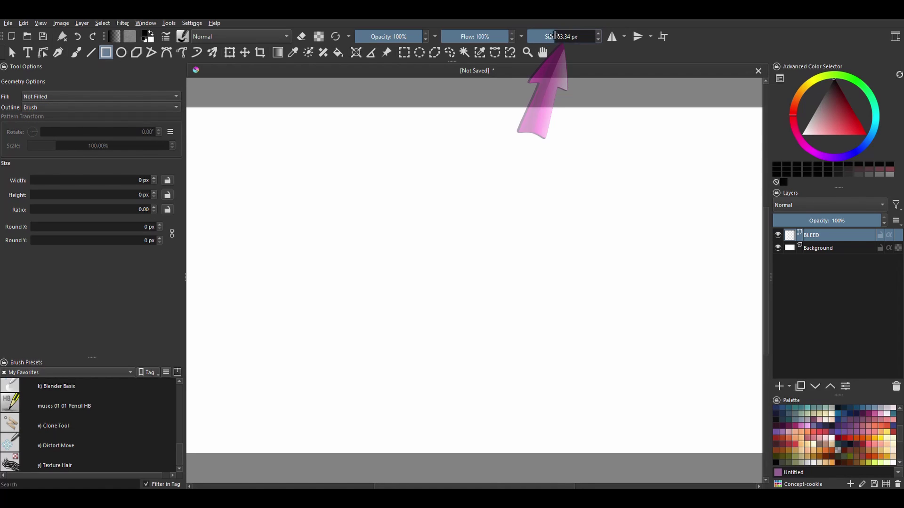
pyautogui.moveTo(544, 36)
pyautogui.mouseDown()
pyautogui.moveTo(594, 36)
pyautogui.moveTo(542, 36)
pyautogui.moveTo(557, 36)
pyautogui.mouseUp()
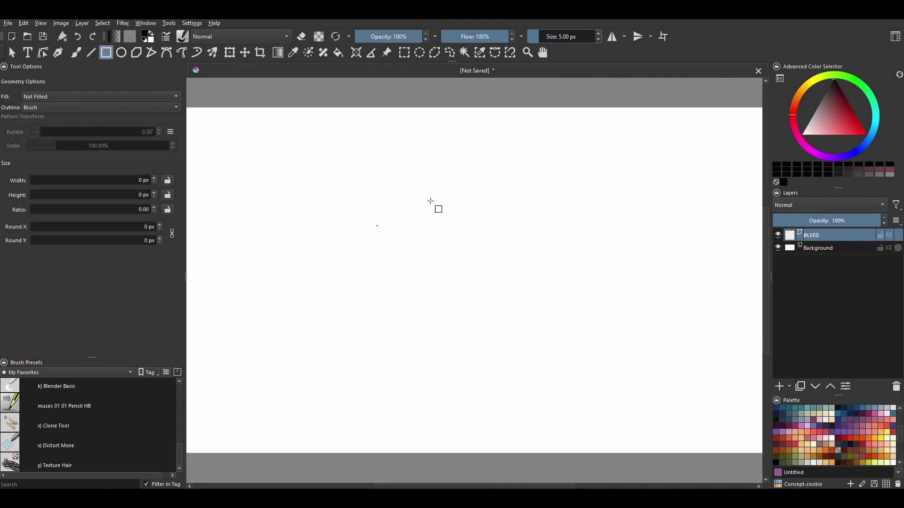
# Draw a rectangle outline near the card's top-left on the BLEED layer
pyautogui.press('x')
pyautogui.moveTo(437, 208); pyautogui.dragTo(518, 271)
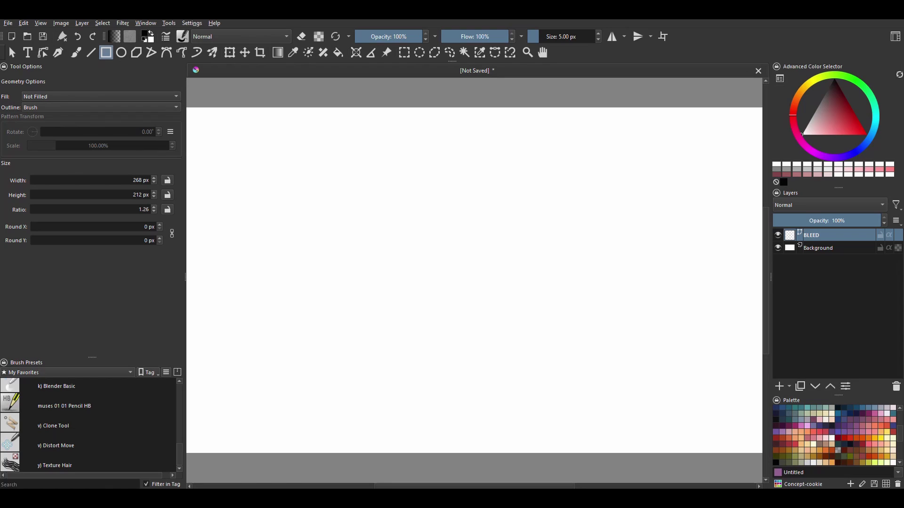
pyautogui.moveTo(222, 137); pyautogui.dragTo(394, 244)
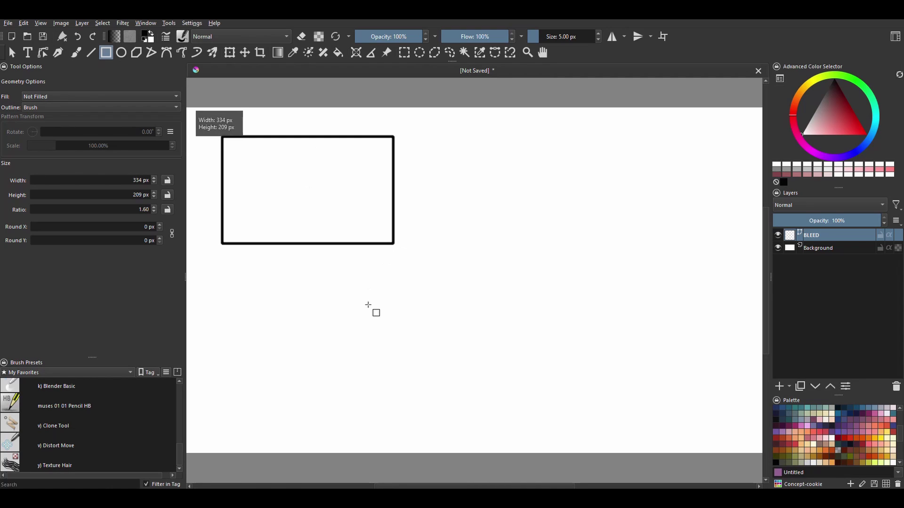
# Select the rectangle with Select Shapes and review its Stroke, Fill and Geometry settings (334 × 209 px)
pyautogui.click(11, 52)
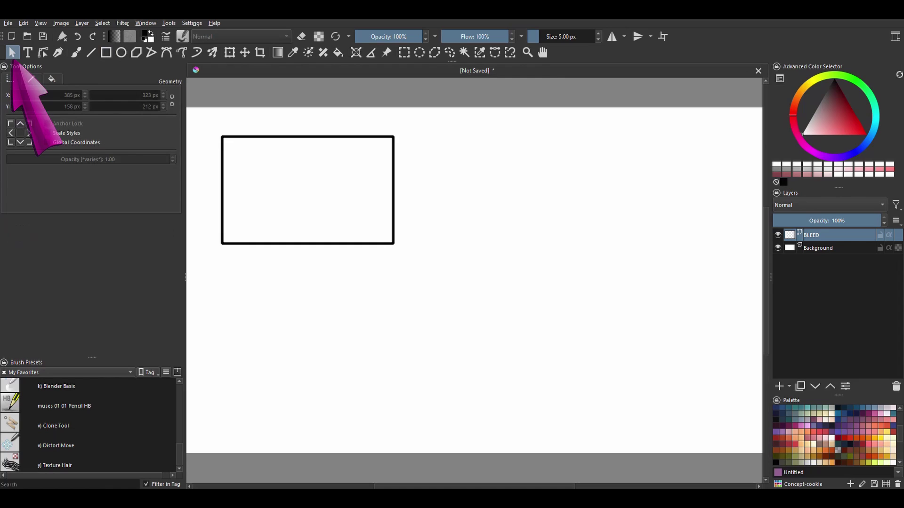
pyautogui.click(289, 141)
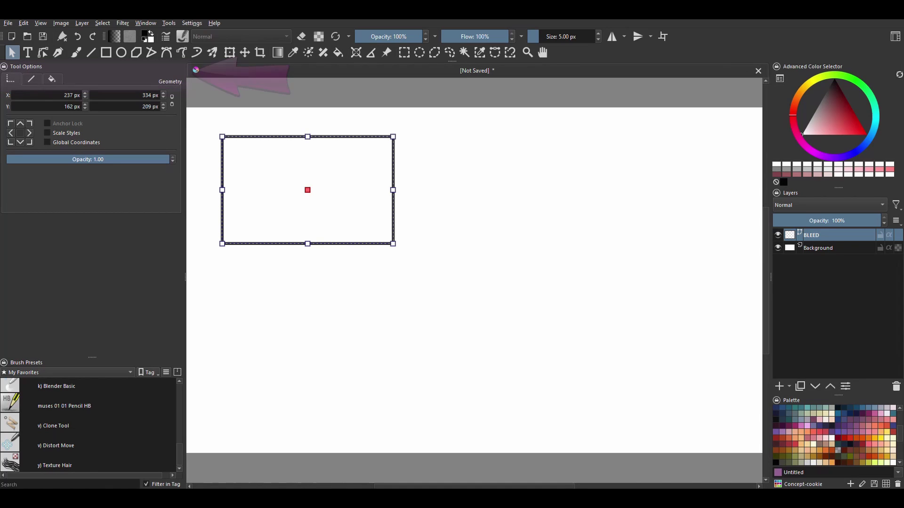
pyautogui.click(35, 82)
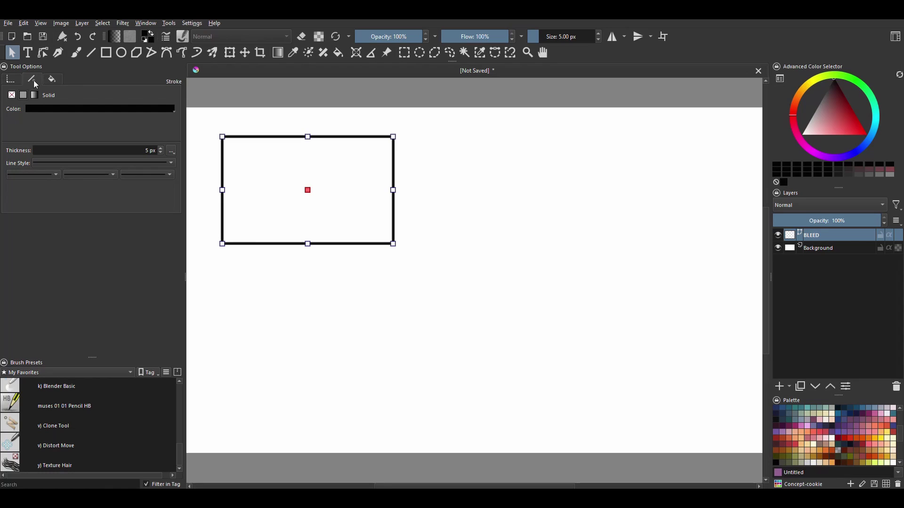
pyautogui.click(54, 81)
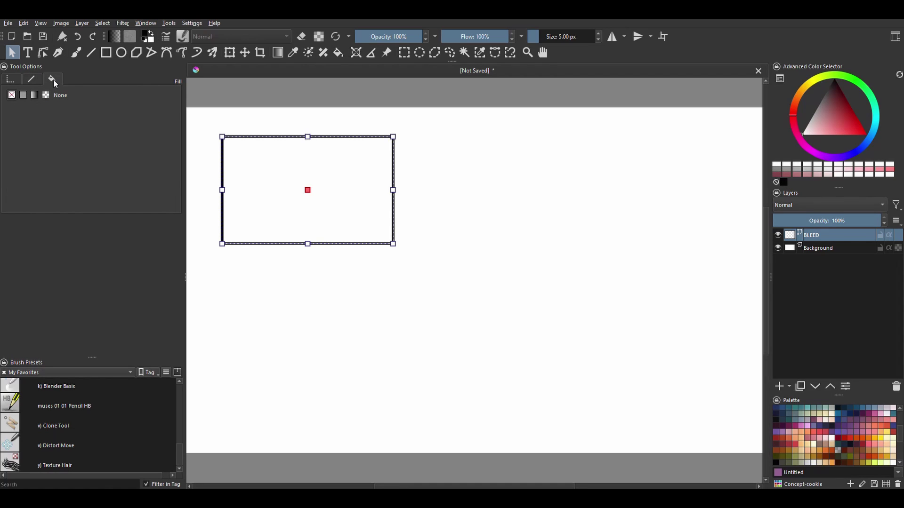
pyautogui.click(12, 80)
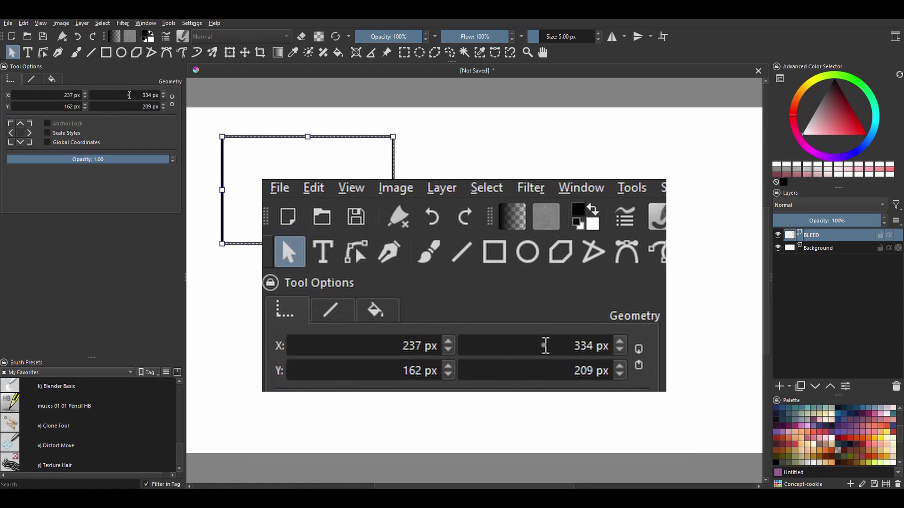
# Set the rectangle's width to 3.5 in
pyautogui.click(122, 95)
pyautogui.hotkey('ctrl', 'a')
pyautogui.write('3.')
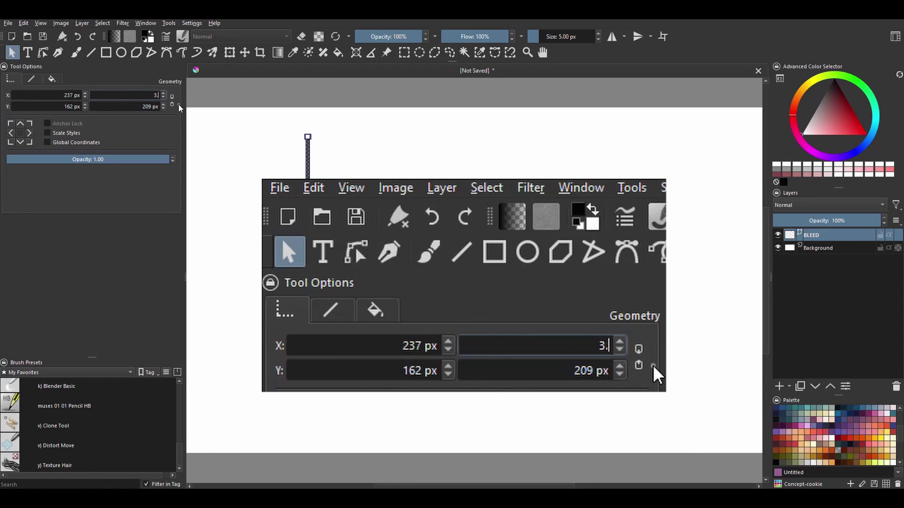
pyautogui.write('5IN in')
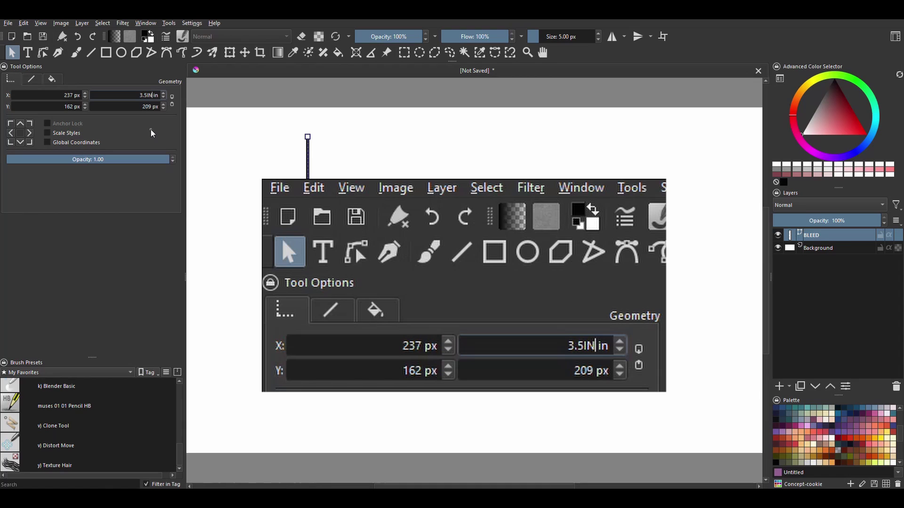
pyautogui.press('BackSpace')
pyautogui.press('BackSpace')
pyautogui.press('Return')
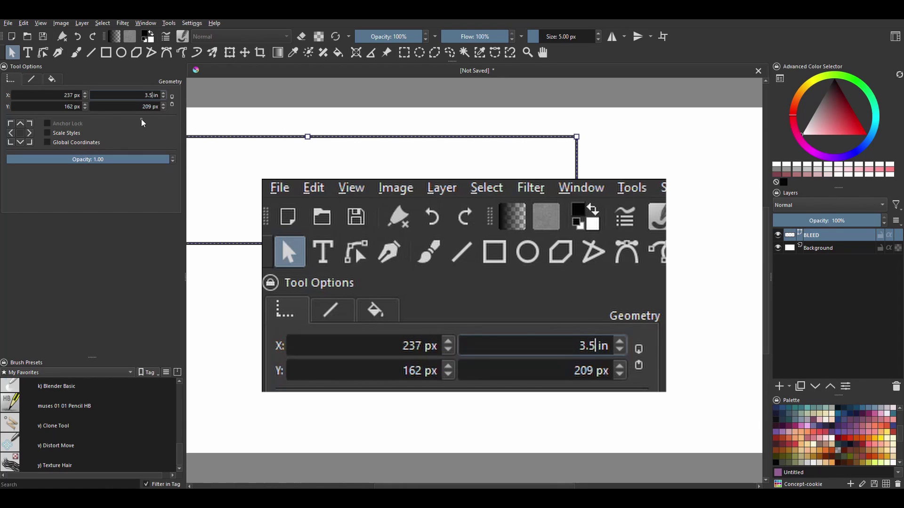
# Set the rectangle's height to 2 in
pyautogui.click(135, 105)
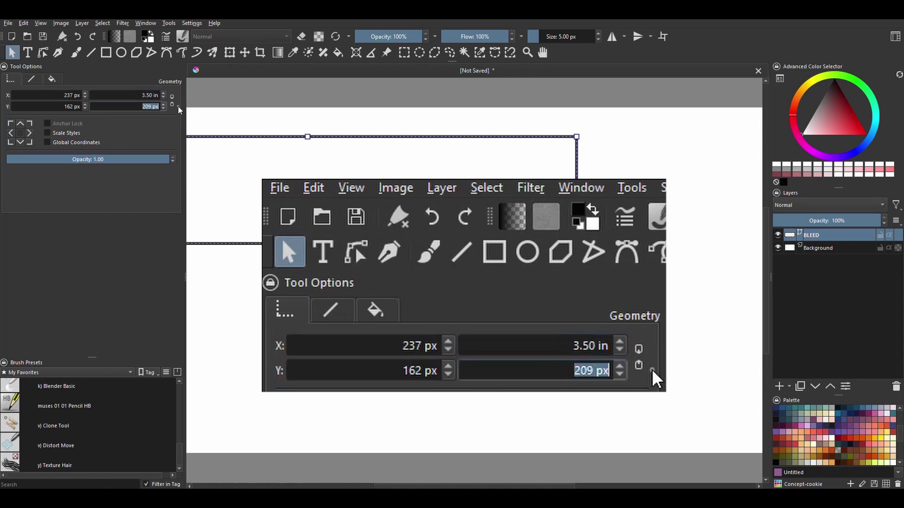
pyautogui.write('2')
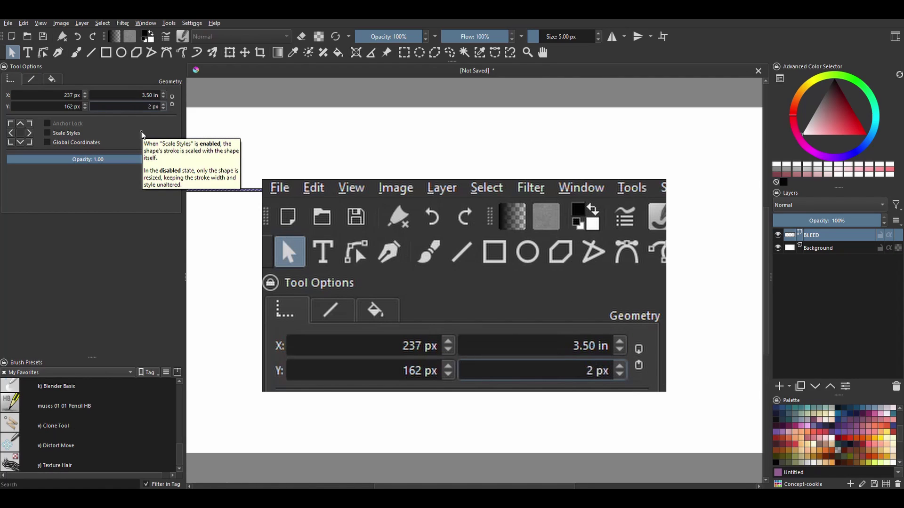
pyautogui.write('IN')
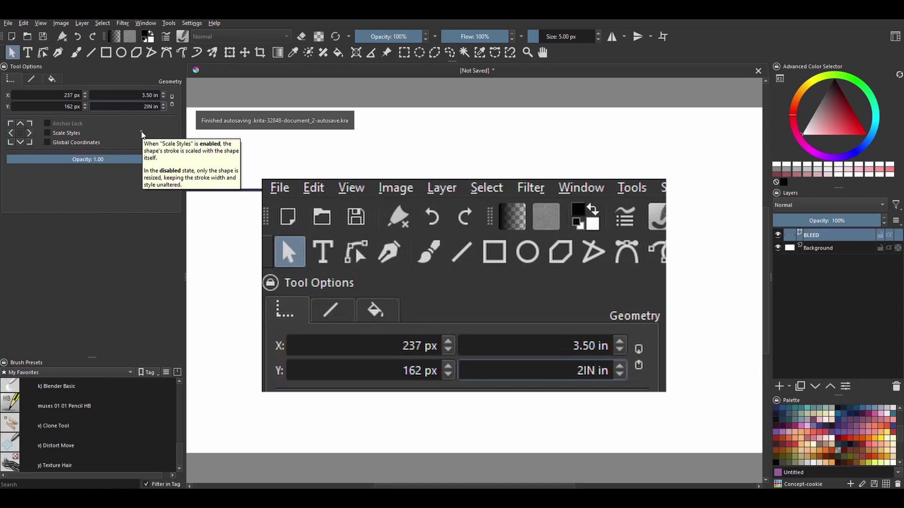
pyautogui.press('BackSpace')
pyautogui.press('BackSpace')
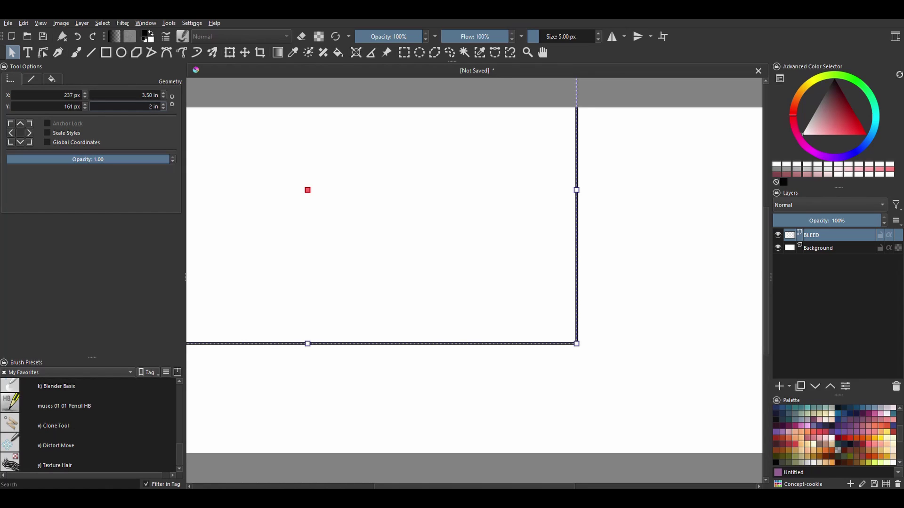
pyautogui.click(151, 106)
# Activate the Background layer and start a transform on it to reveal the canvas centre
pyautogui.click(818, 249)
pyautogui.press('b')
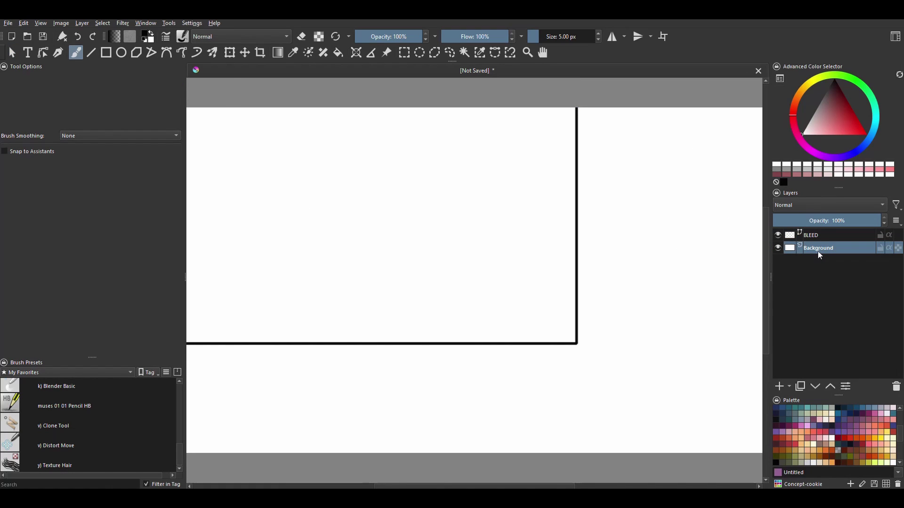
pyautogui.click(229, 52)
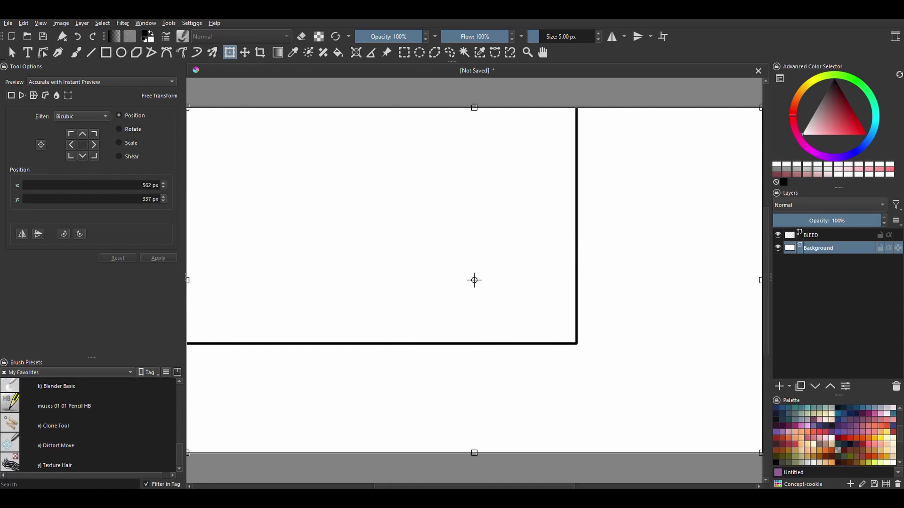
pyautogui.click(41, 23)
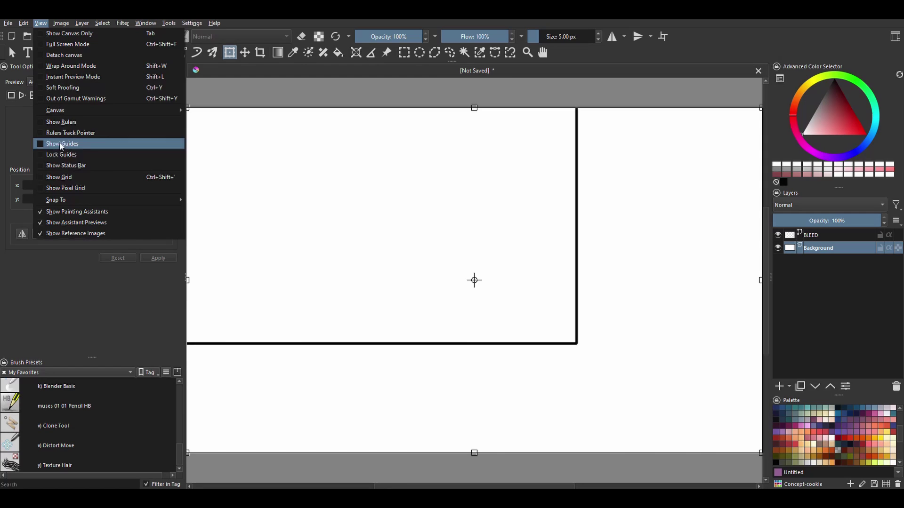
# Turn on View > Show Rulers and switch the ruler units to Inches (in)
pyautogui.click(40, 122)
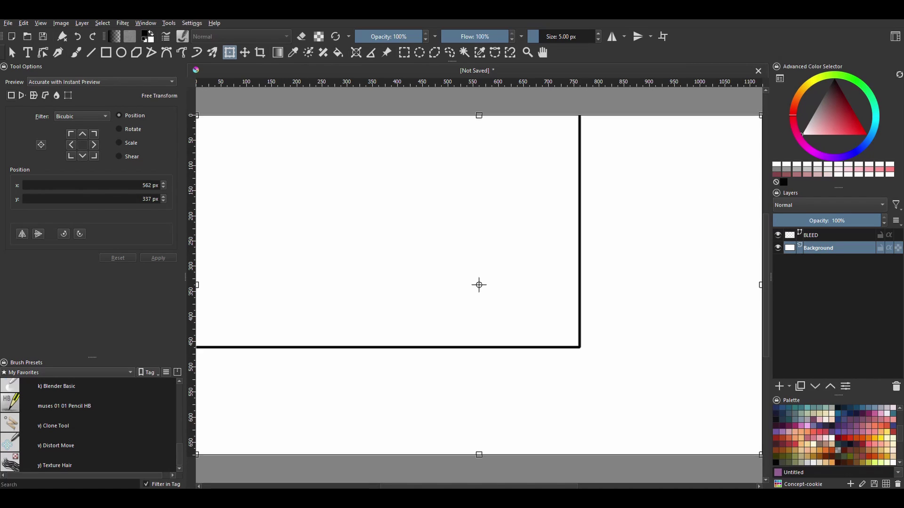
pyautogui.rightClick(232, 85)
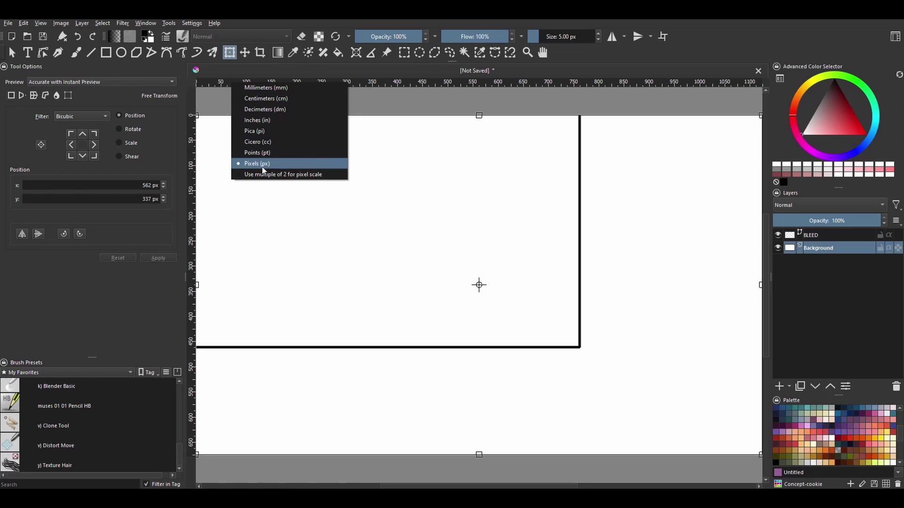
pyautogui.click(241, 120)
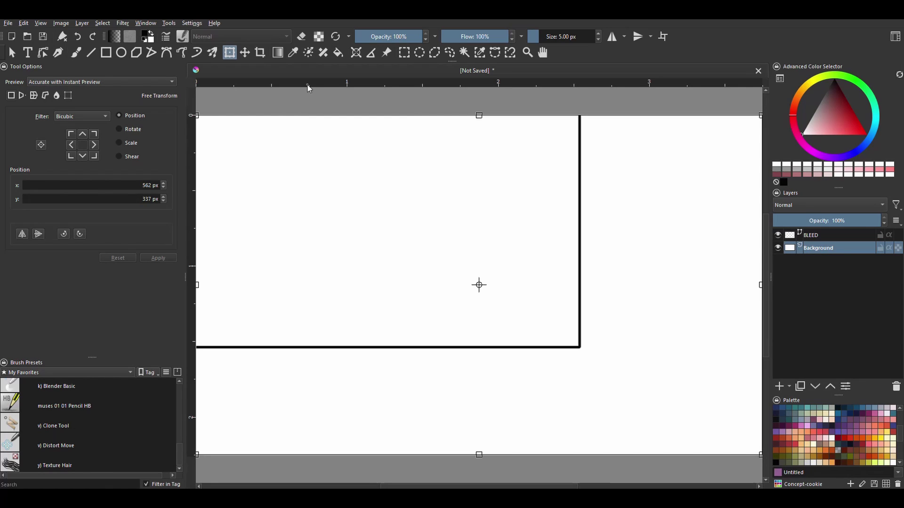
# Drag horizontal and vertical guides to cross at the canvas centre, then enable View > Lock Guides
pyautogui.moveTo(313, 84); pyautogui.dragTo(345, 285)
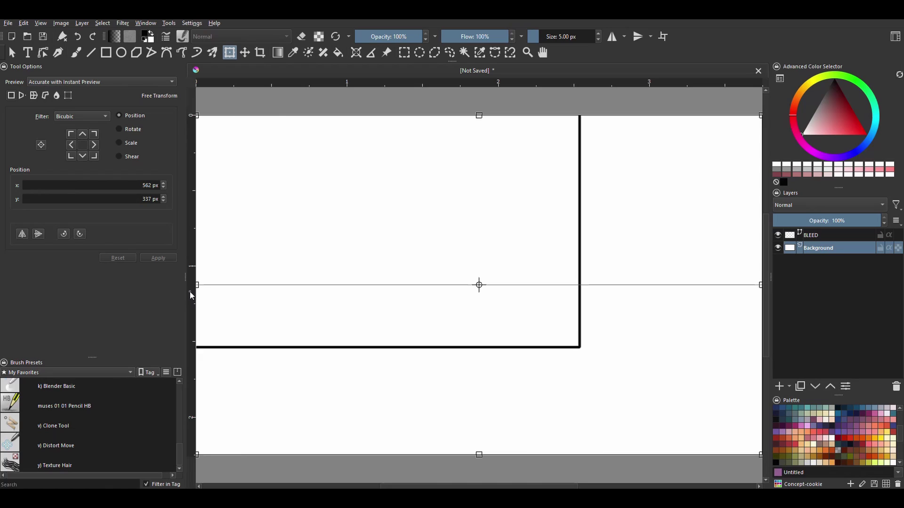
pyautogui.moveTo(190, 291); pyautogui.dragTo(478, 325)
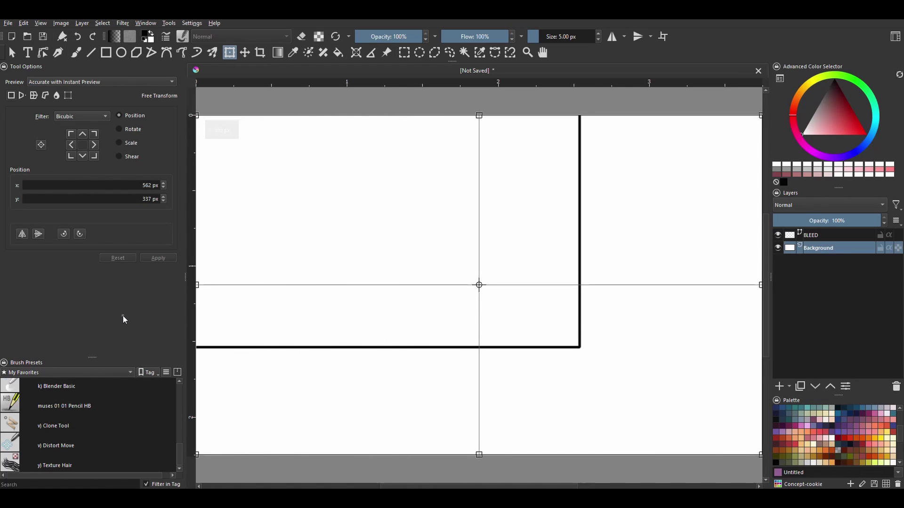
pyautogui.click(45, 24)
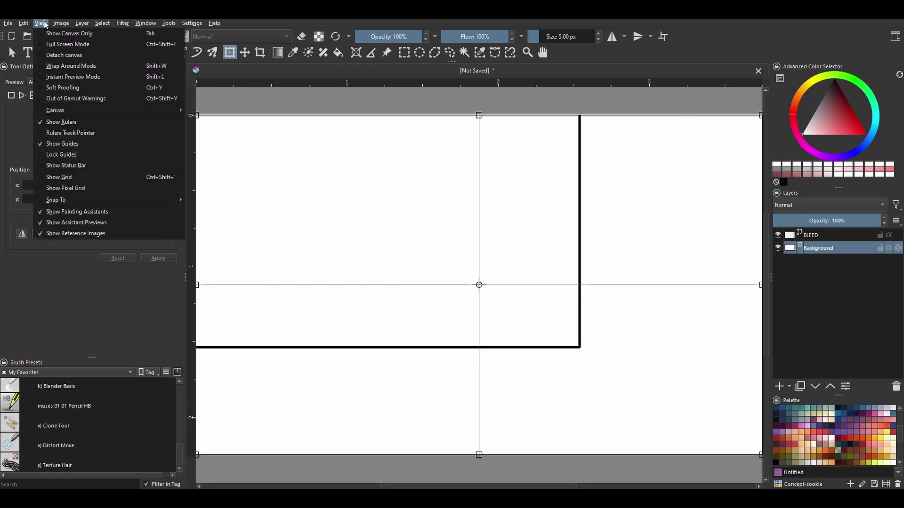
pyautogui.click(41, 156)
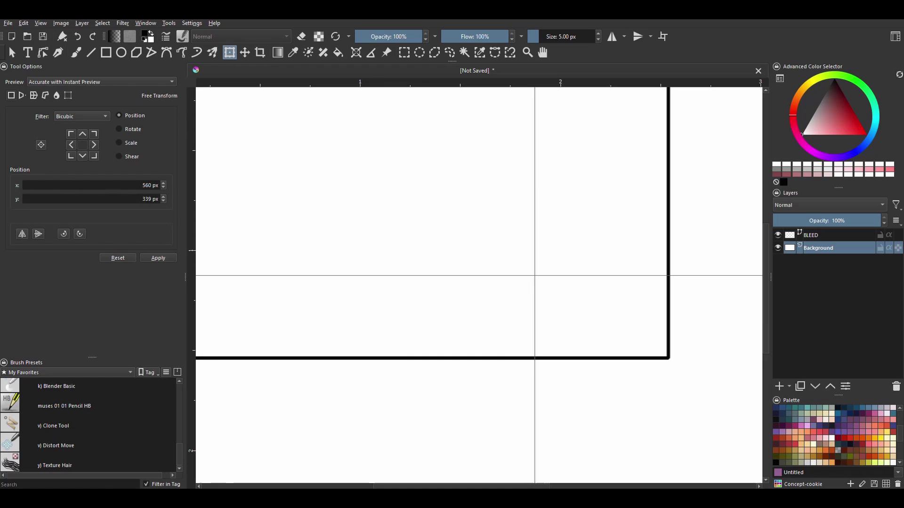
# Drag the BLEED rectangle's centre onto the guide intersection and lock the BLEED layer
pyautogui.scroll(-2, 316, 192)
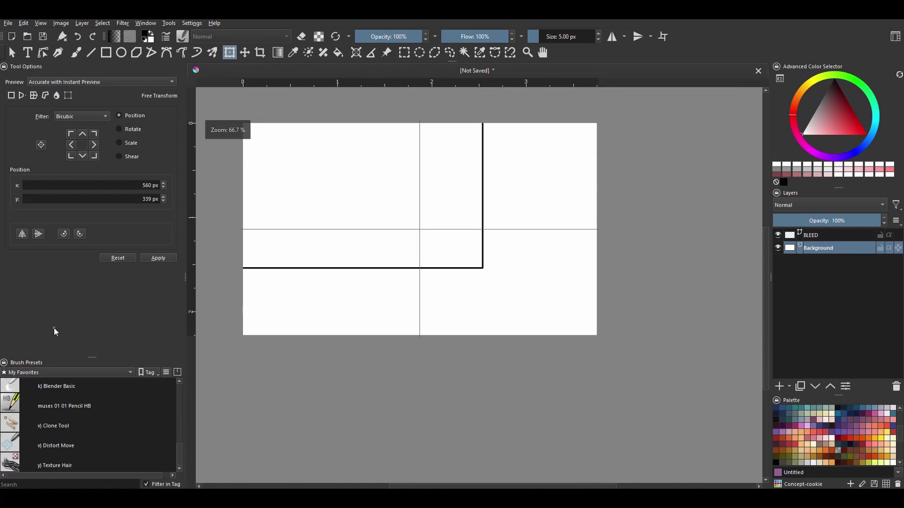
pyautogui.click(814, 236)
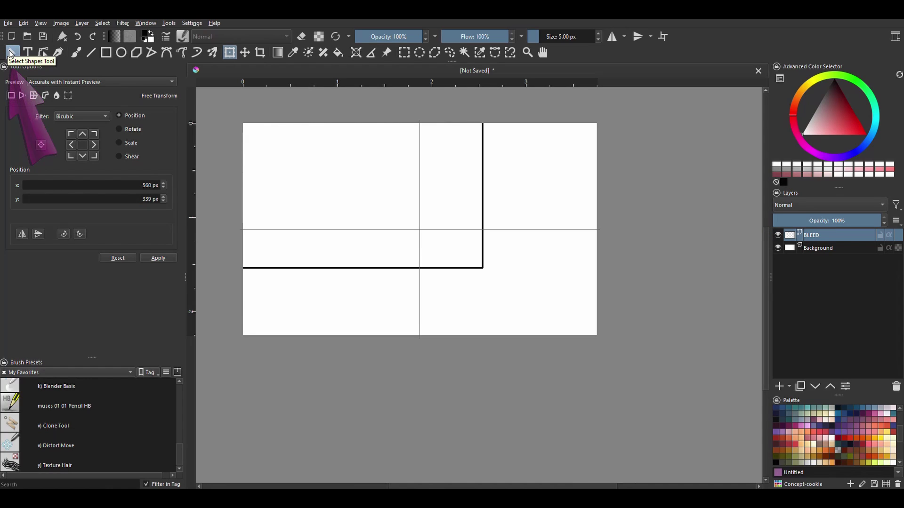
pyautogui.click(11, 53)
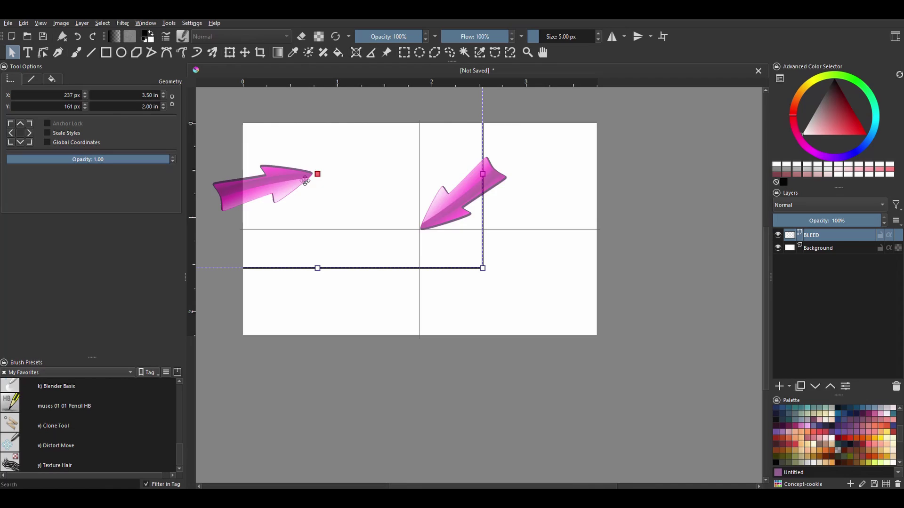
pyautogui.moveTo(317, 175); pyautogui.dragTo(418, 229)
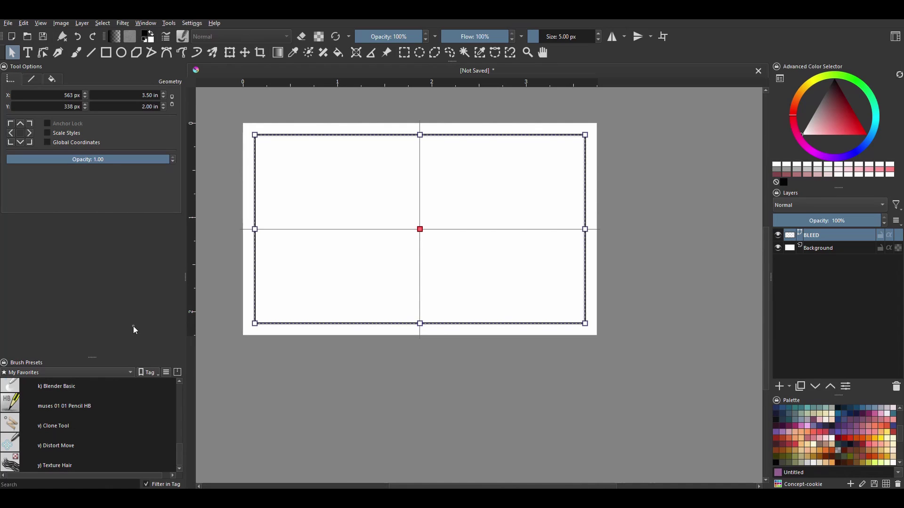
pyautogui.click(879, 235)
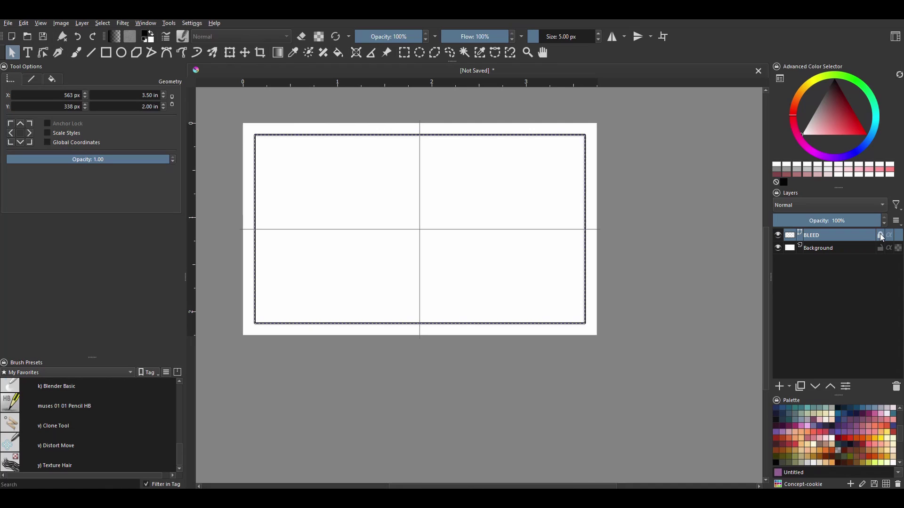
pyautogui.click(821, 250)
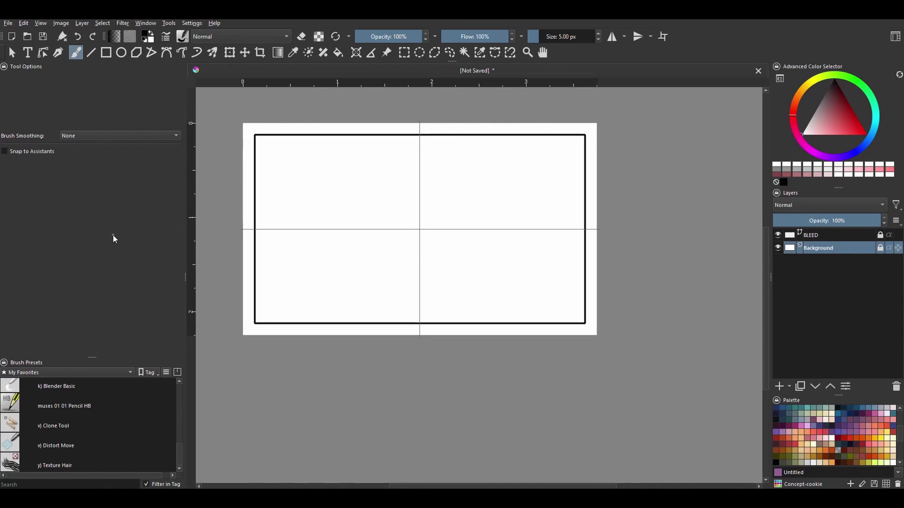
pyautogui.click(43, 24)
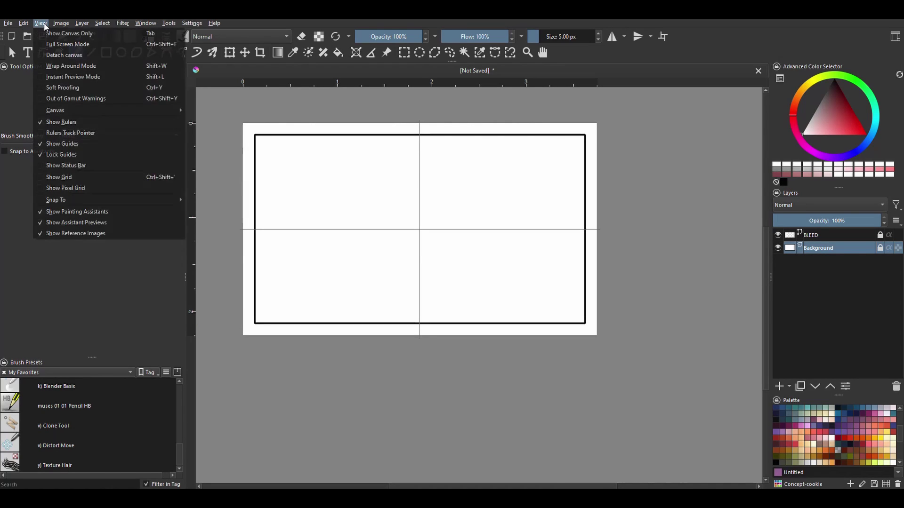
pyautogui.click(44, 144)
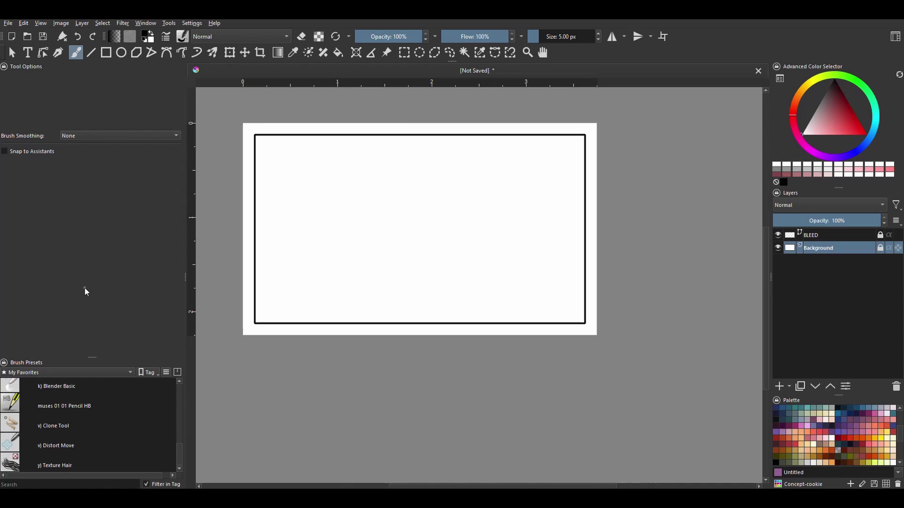
pyautogui.click(41, 24)
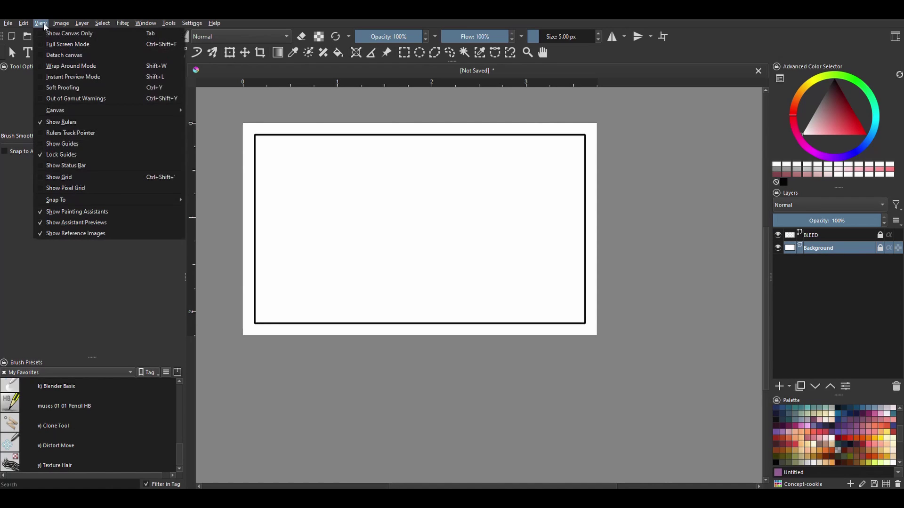
pyautogui.click(42, 145)
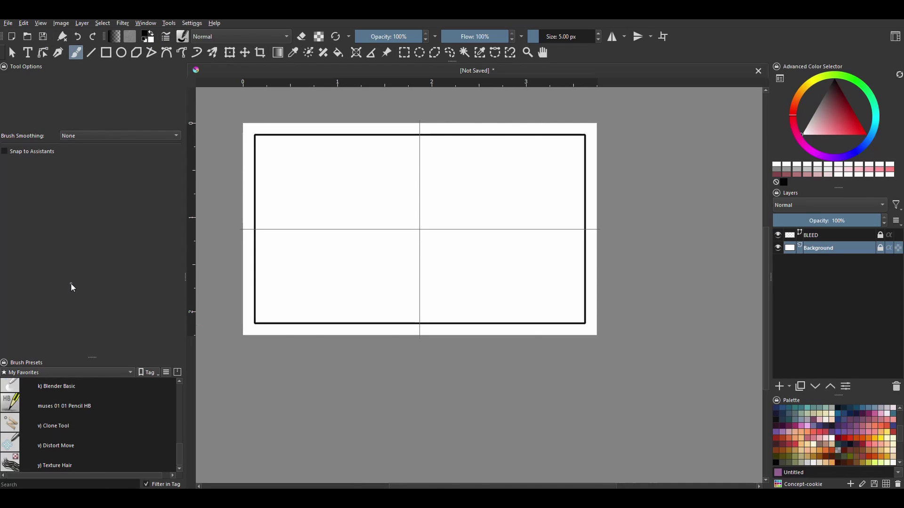
# Open Configure Krita's Keyboard Shortcuts and search for GUIDES
pyautogui.click(199, 25)
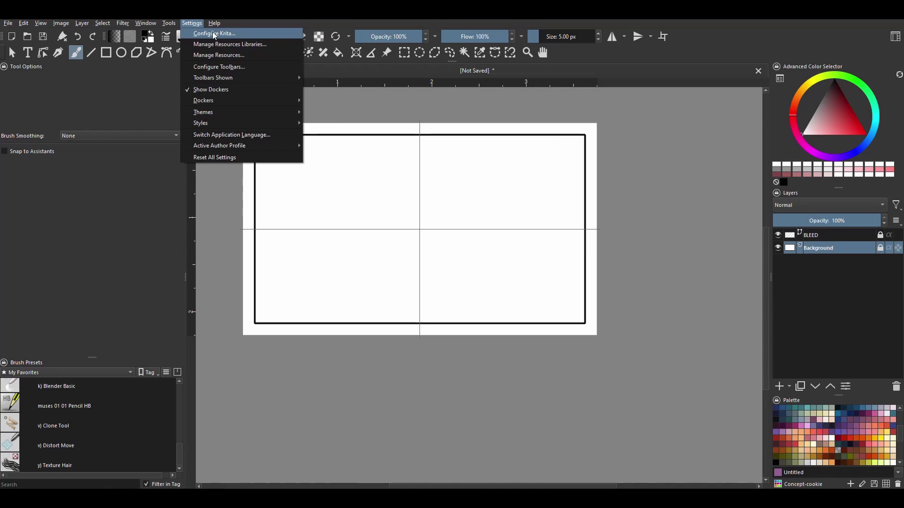
pyautogui.click(213, 33)
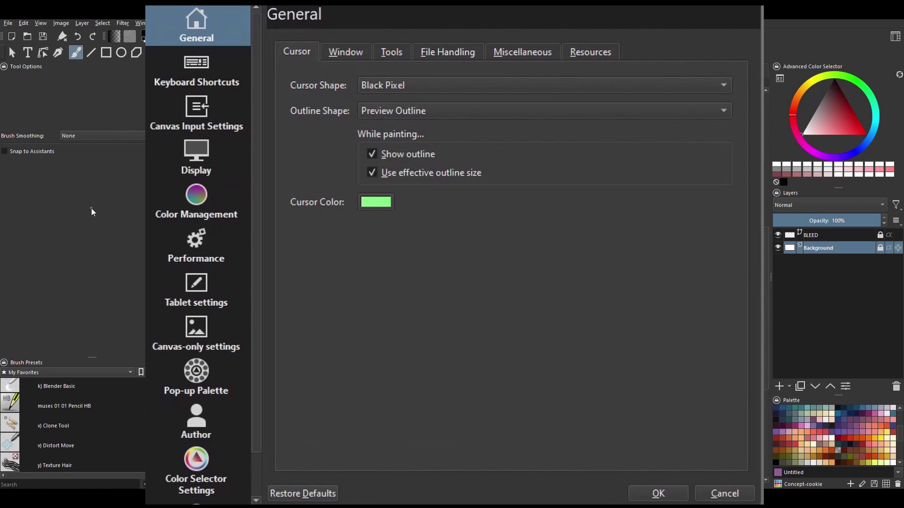
pyautogui.click(193, 60)
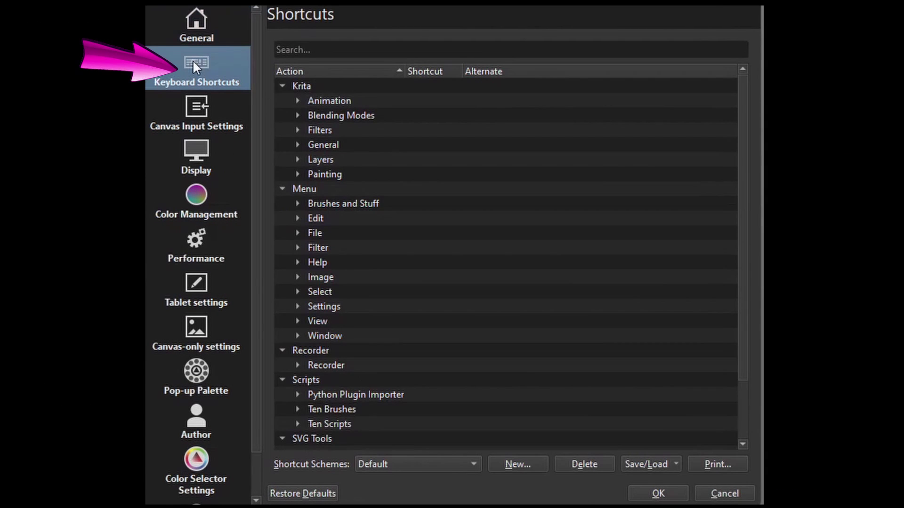
pyautogui.click(303, 49)
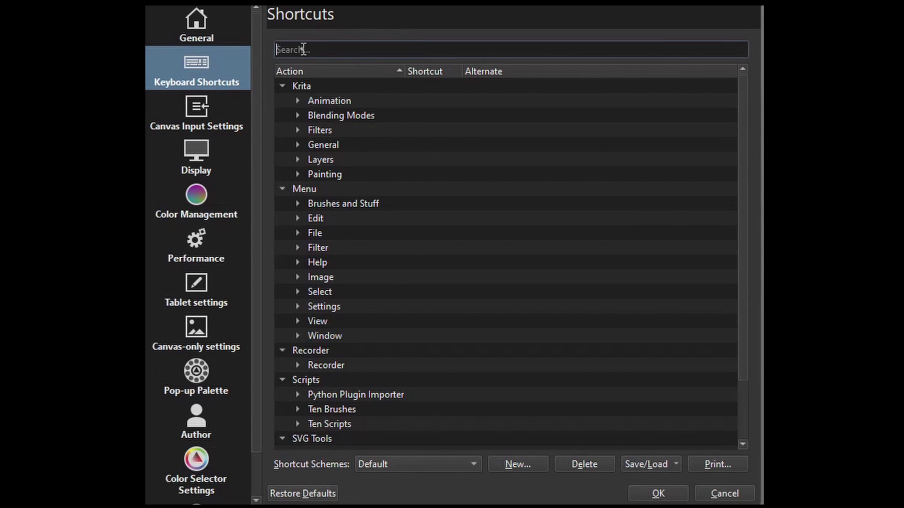
pyautogui.write('GUIDES')
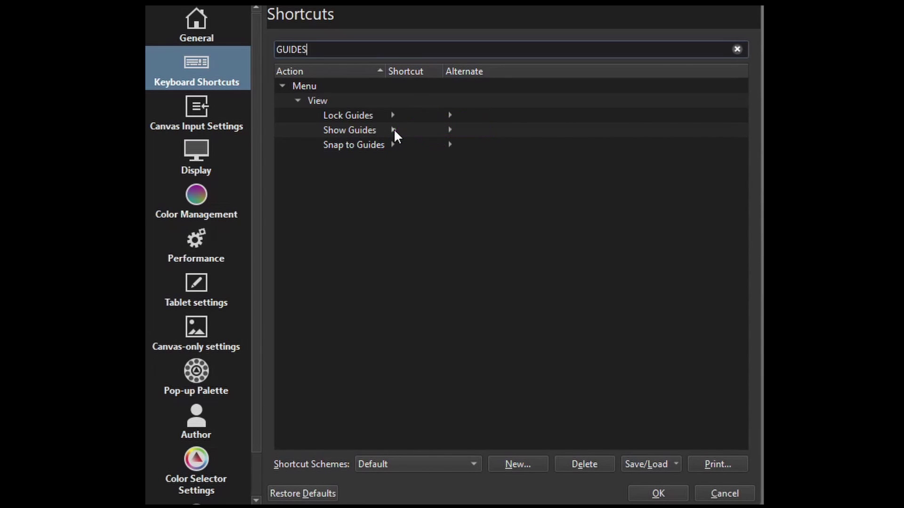
# Assign H as Show Guides' custom shortcut, reassigning it from Show color history, and confirm with OK
pyautogui.click(393, 130)
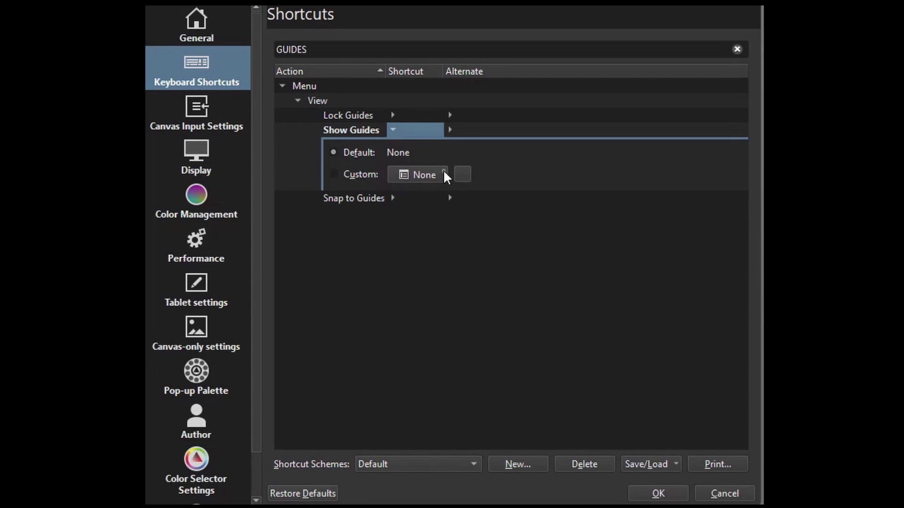
pyautogui.click(413, 174)
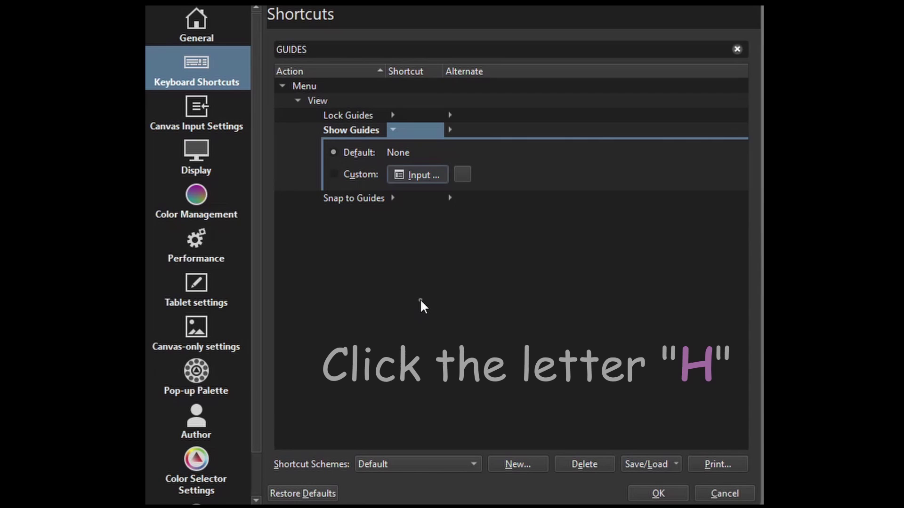
pyautogui.press('h')
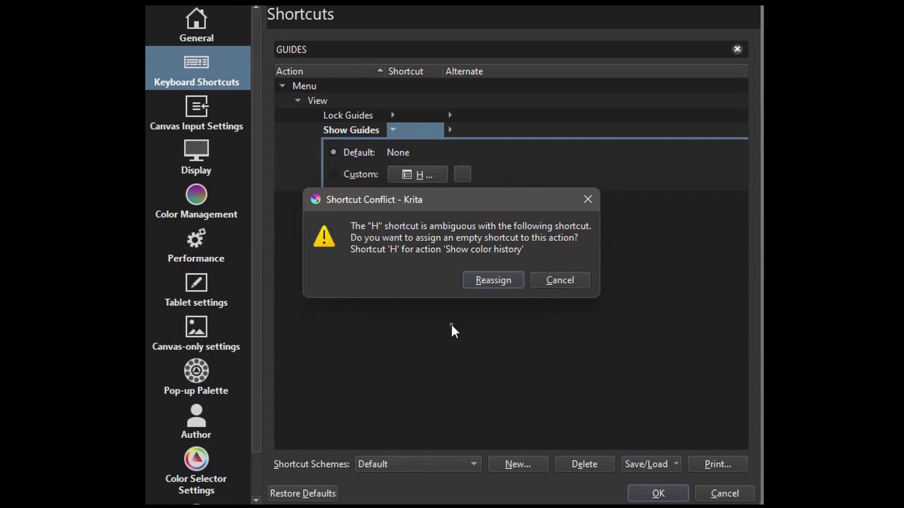
pyautogui.click(494, 280)
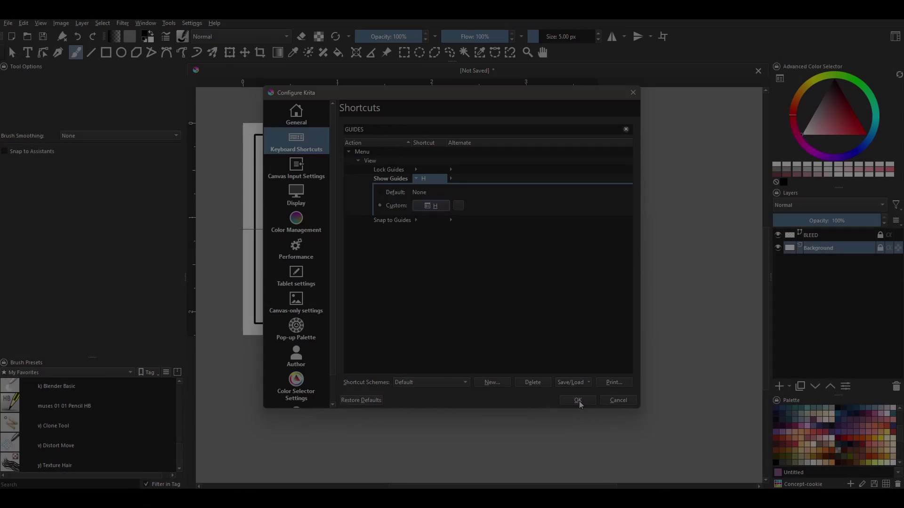
pyautogui.click(658, 494)
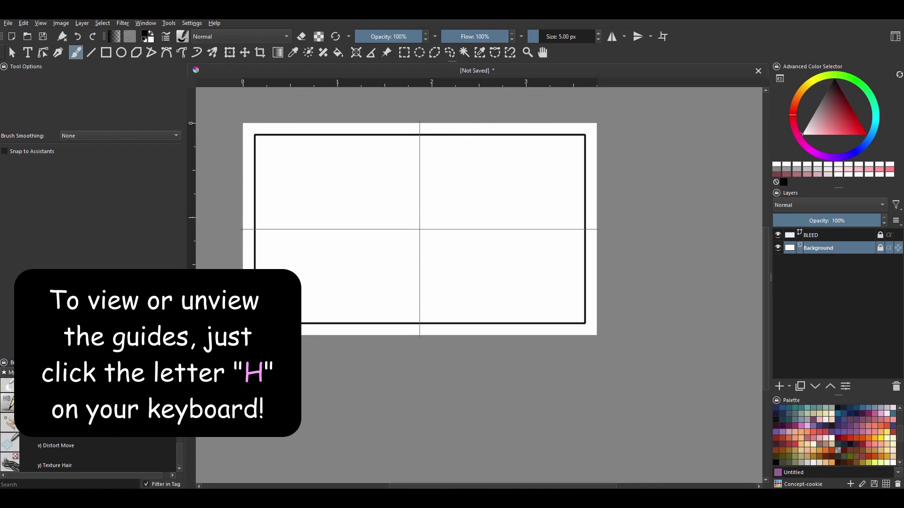
pyautogui.press('h')
pyautogui.press('h')
pyautogui.press('h')
pyautogui.press('h')
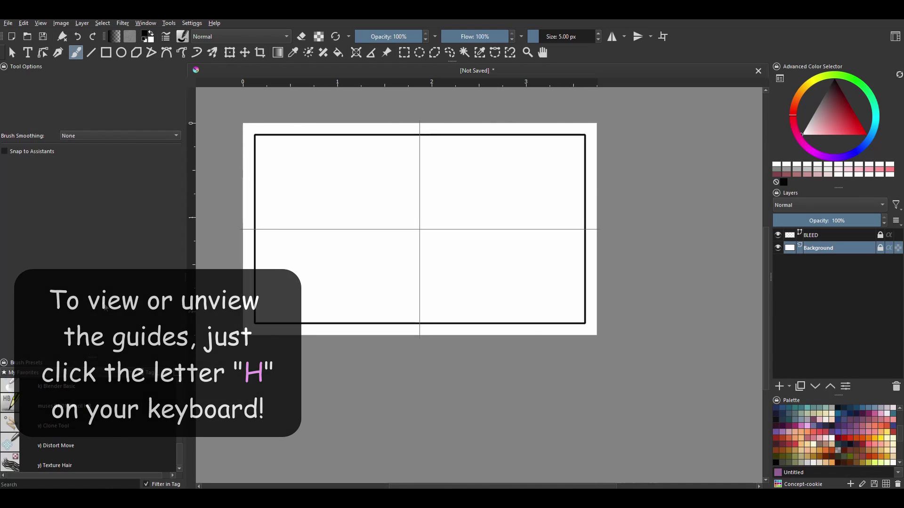